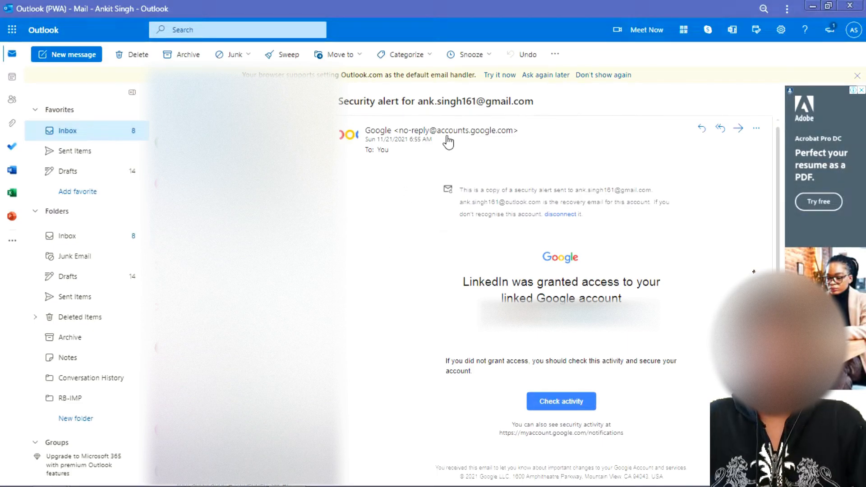
- Start a rule from Google's security alert email in the inbox and open the full rule options
click(244, 307)
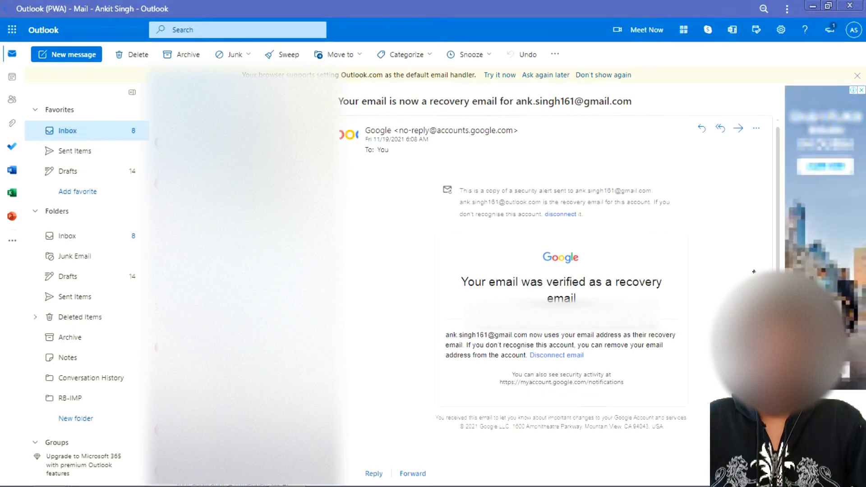
click(244, 225)
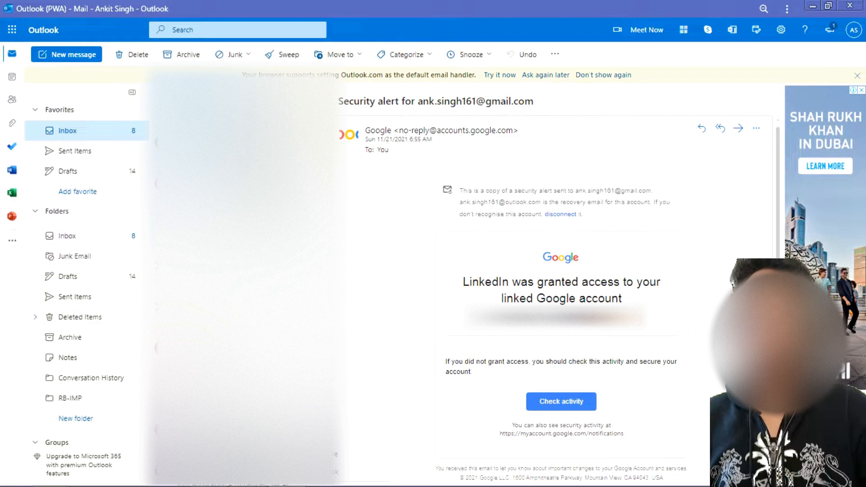
click(325, 456)
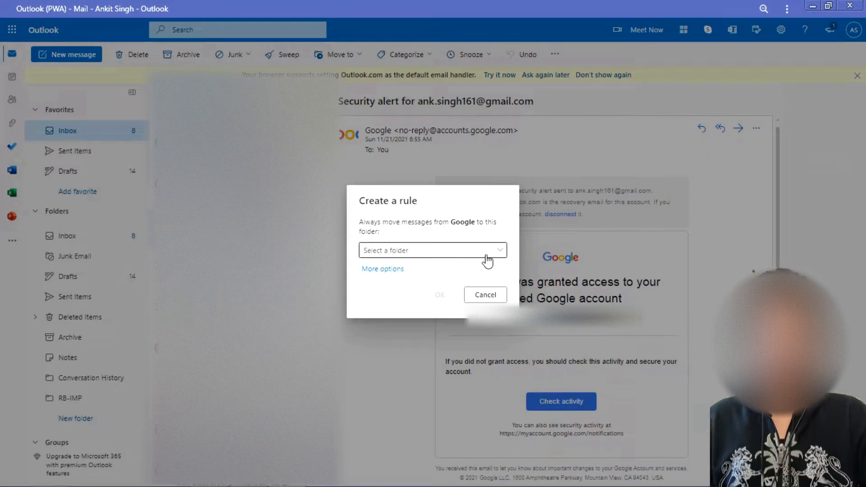
click(500, 251)
click(499, 250)
click(469, 242)
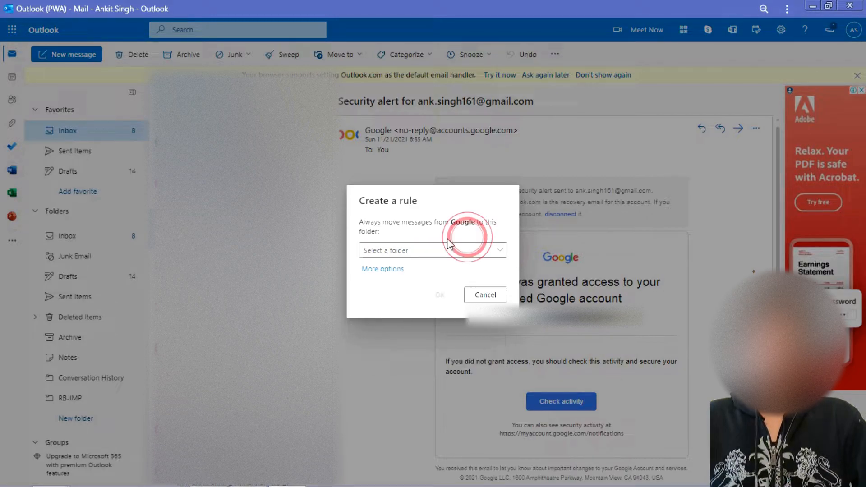
click(397, 270)
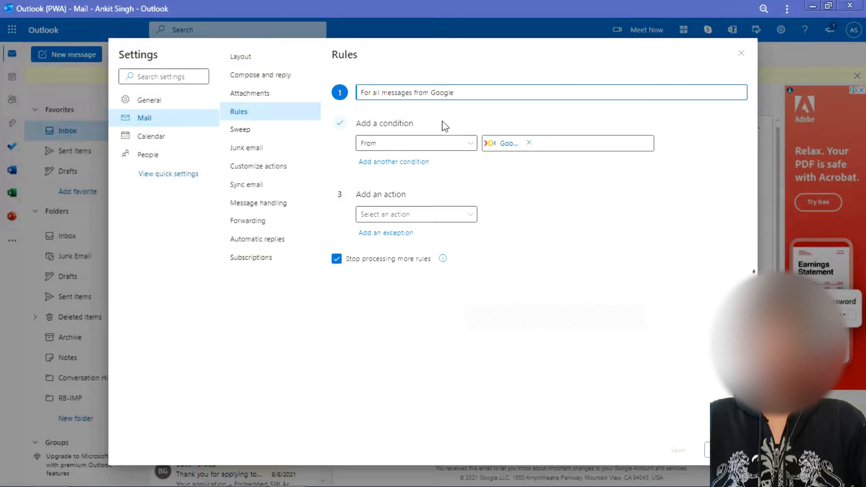
- Examine the rule's From condition and the contact details of its Google sender
click(470, 145)
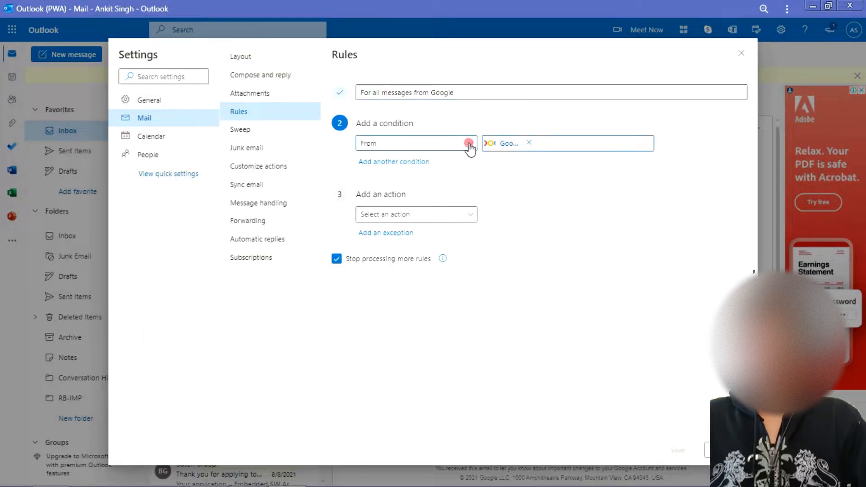
click(471, 148)
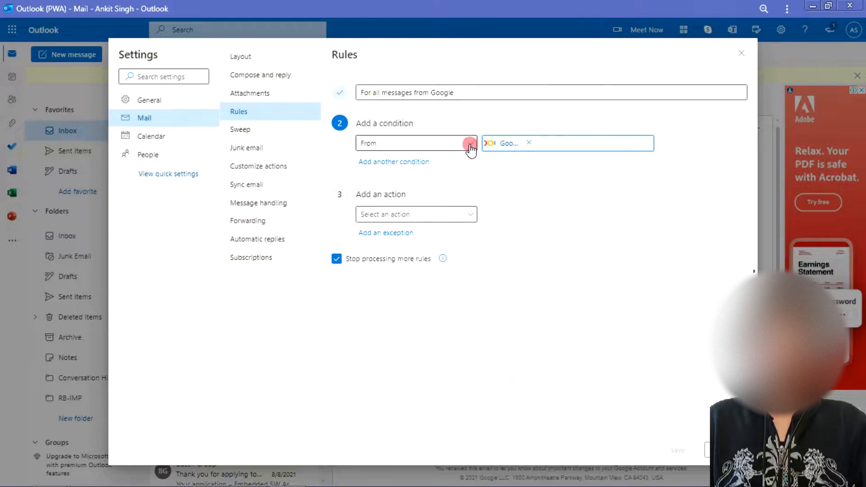
click(506, 149)
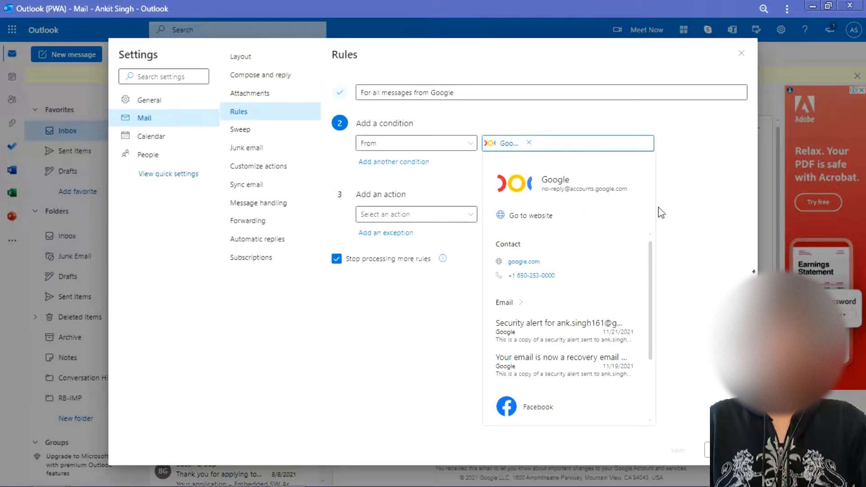
click(686, 211)
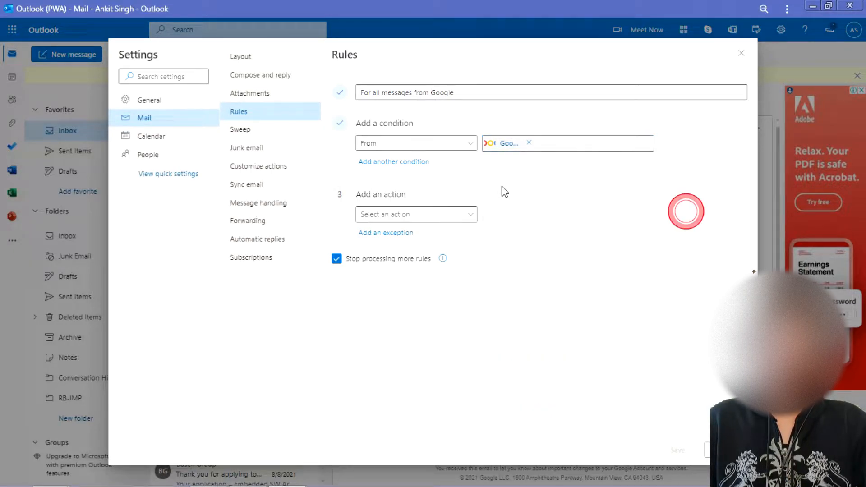
- Set the Google rule's action to Move to a new folder named DONTCARE_google_account_security
click(467, 217)
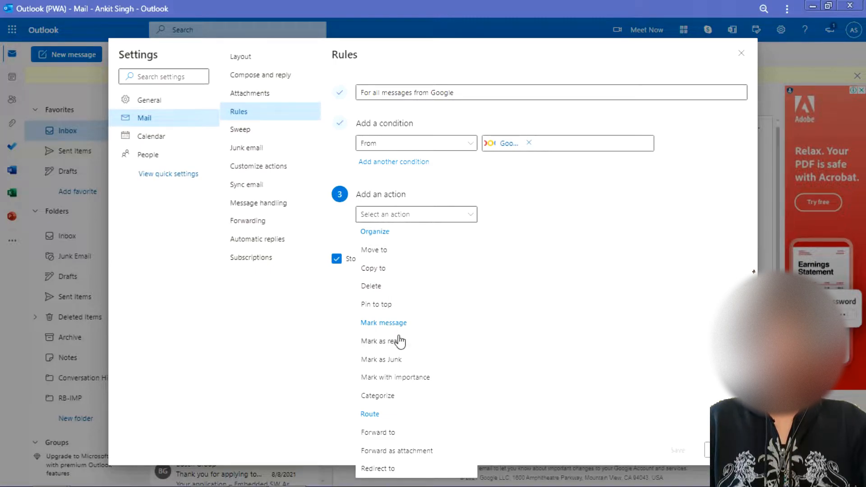
click(385, 256)
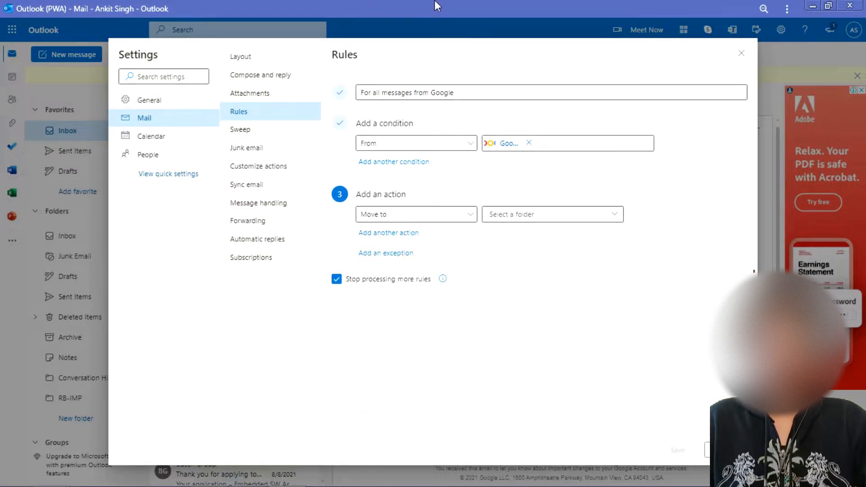
click(484, 96)
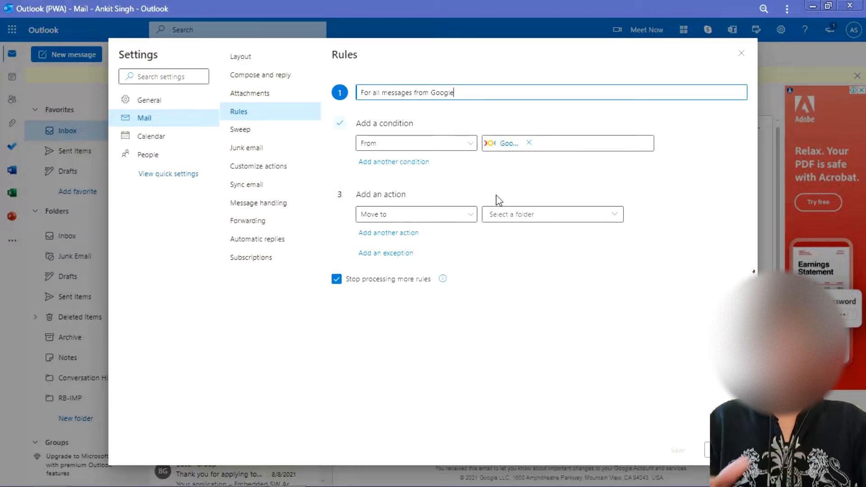
click(597, 214)
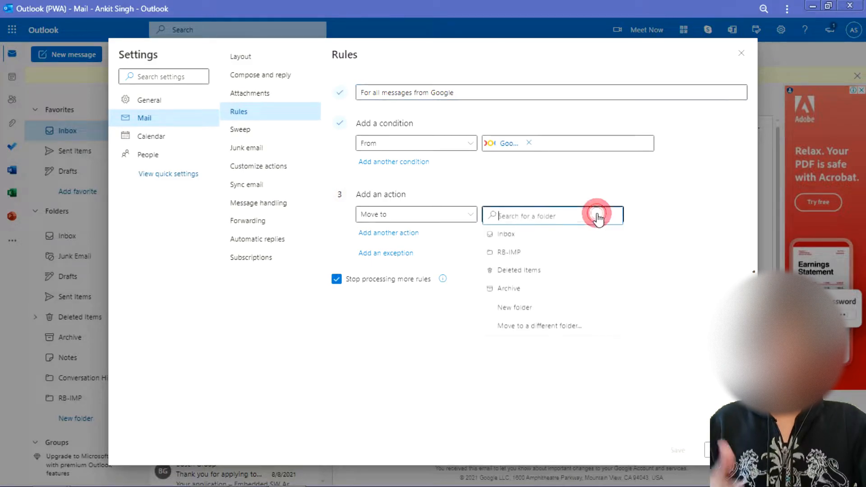
click(535, 315)
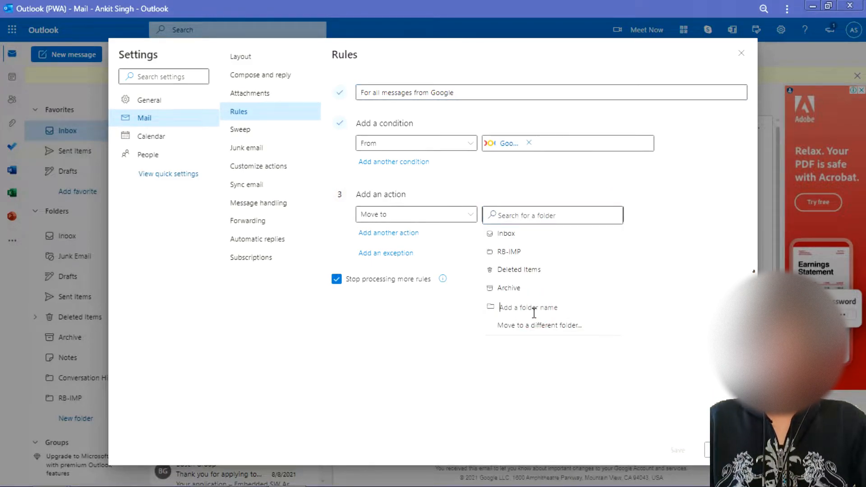
text(DONT)
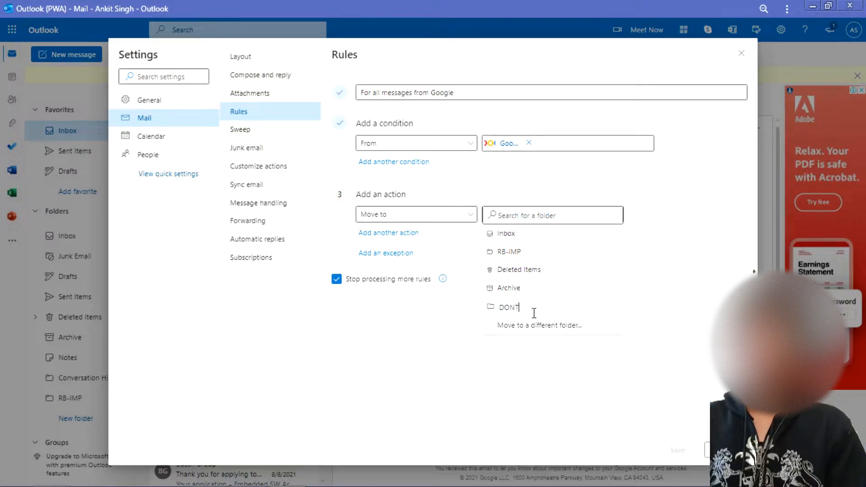
text(CARE_google_account)
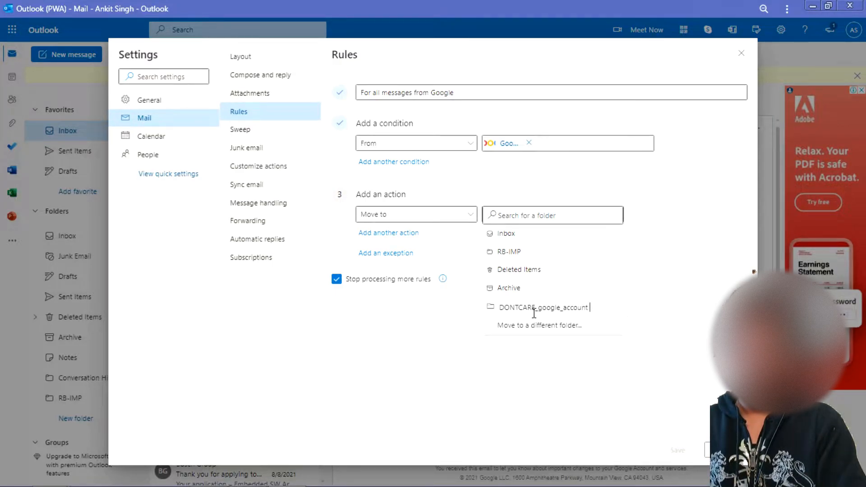
text(_securi)
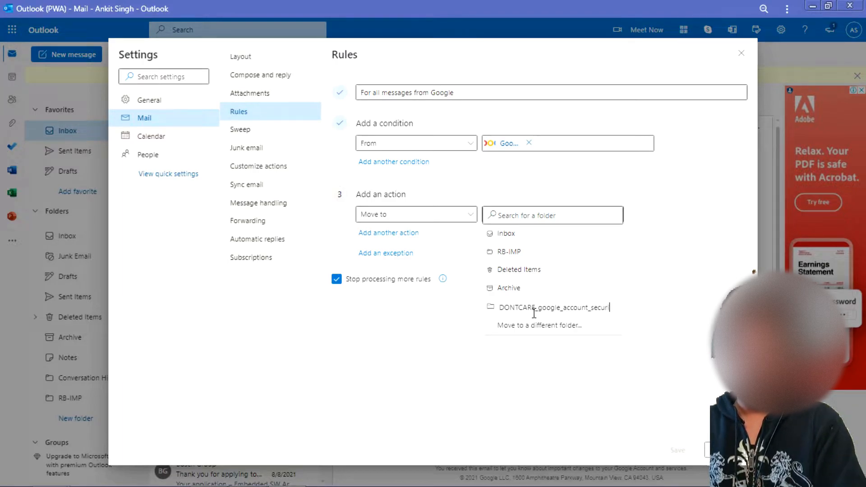
text(ty)
key(Return)
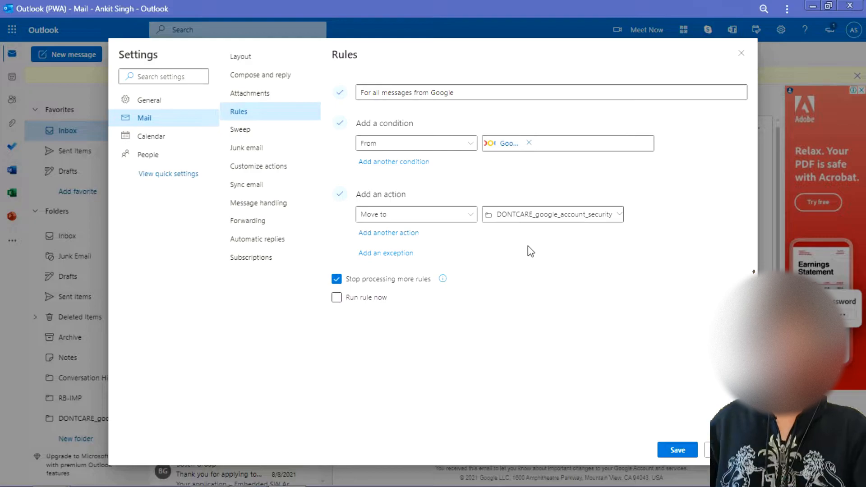
- Enable Run rule now for the Google rule, save it and close the settings
click(336, 299)
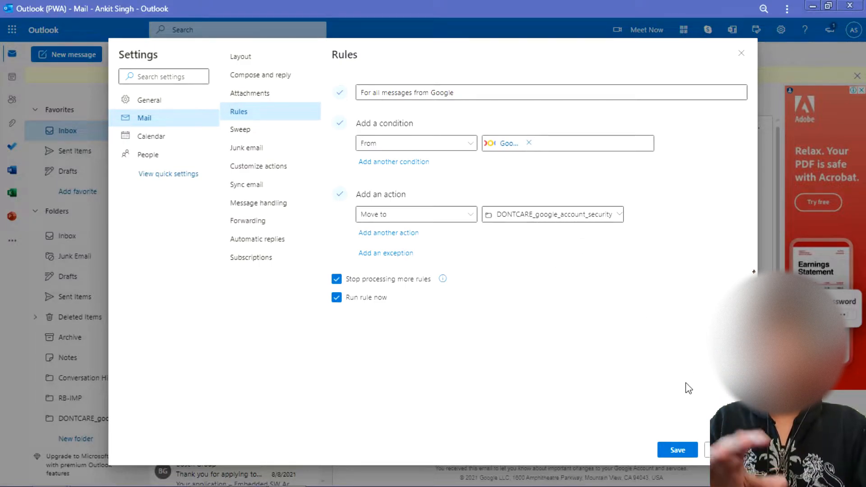
click(677, 450)
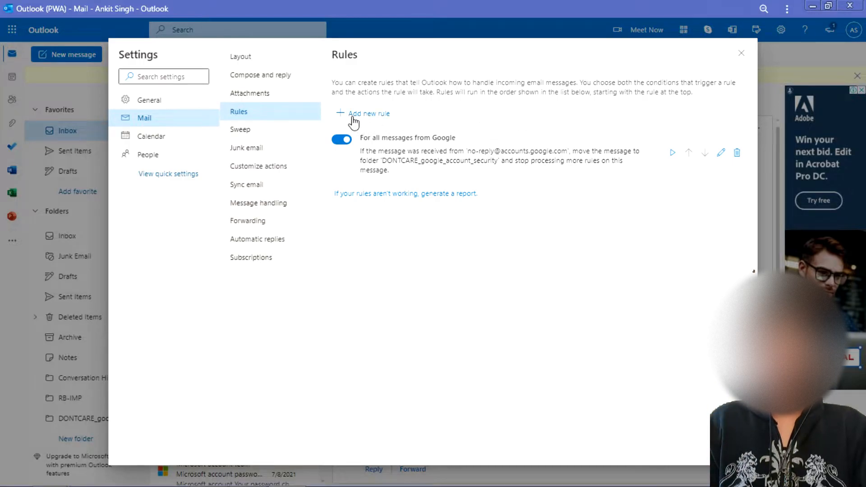
click(741, 54)
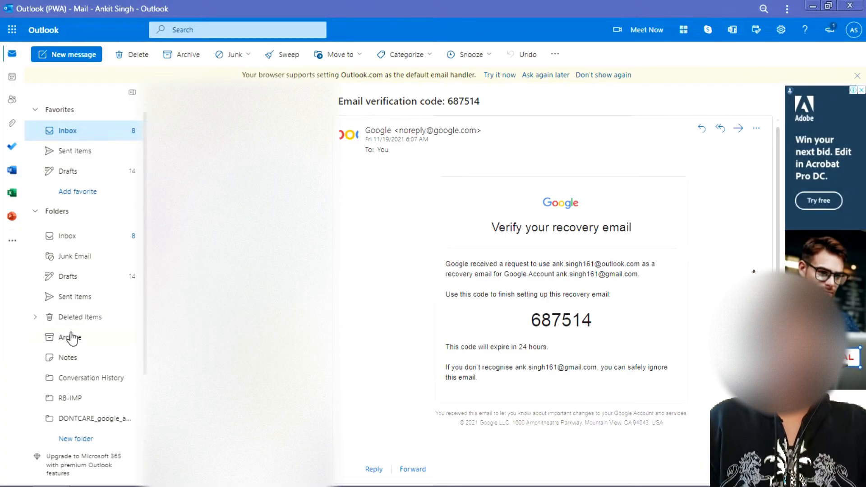
- Check the contents of the DONTCARE_google_account_security folder and return to the inbox
click(92, 418)
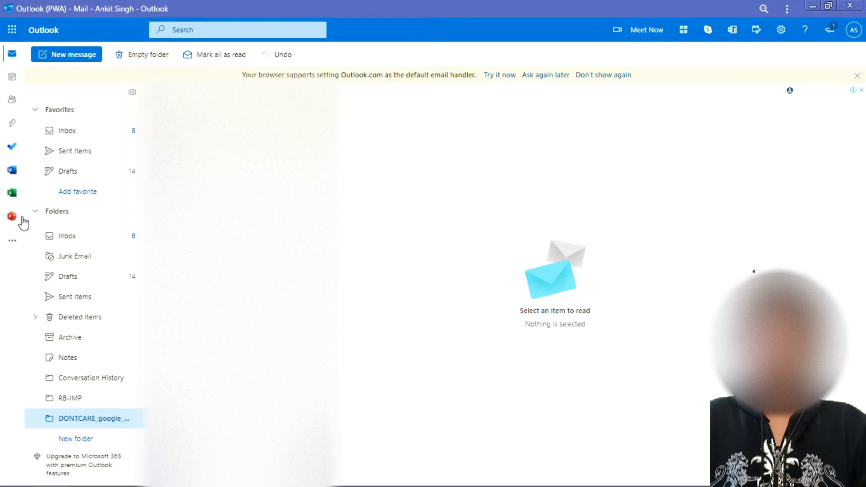
click(79, 236)
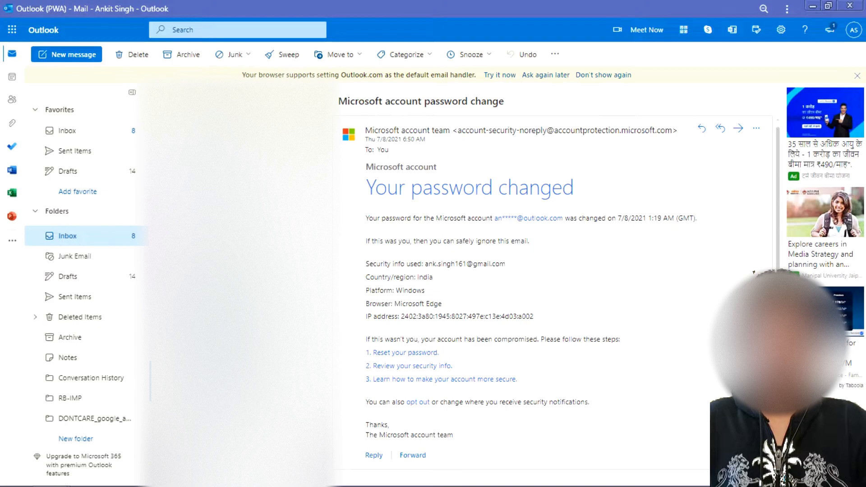
- Start a rule from the Microsoft account team's security info verification email and open the full rule options
click(240, 300)
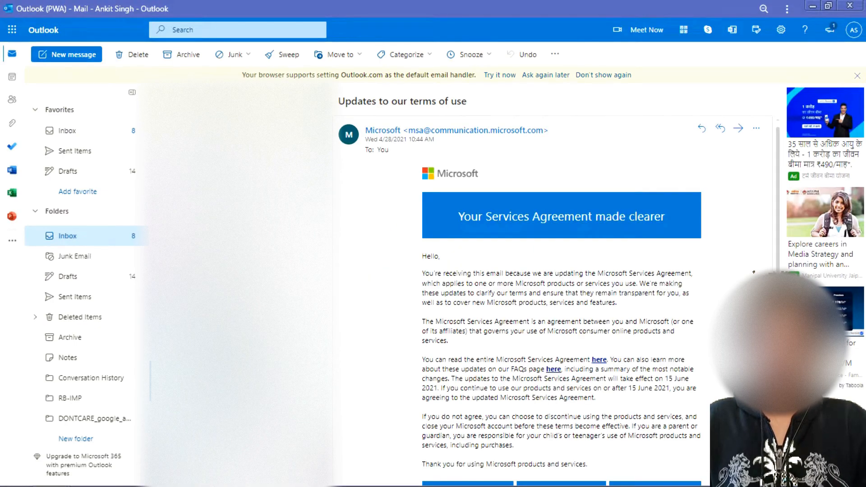
click(239, 421)
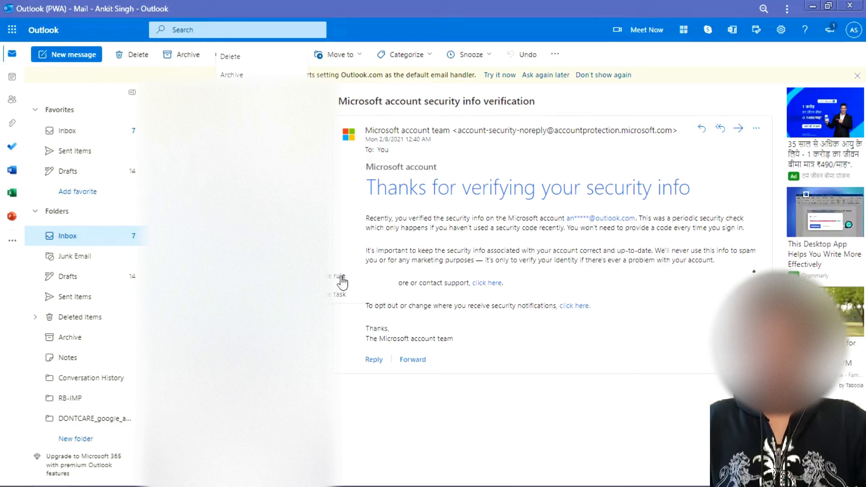
click(342, 281)
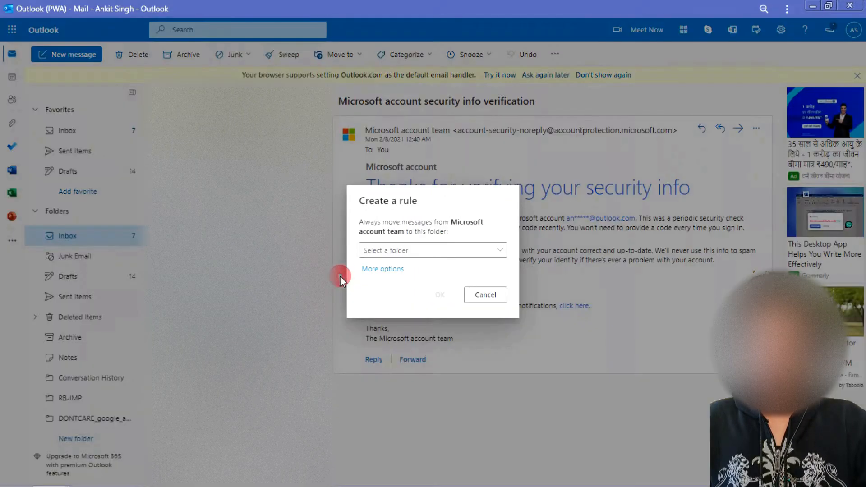
click(389, 269)
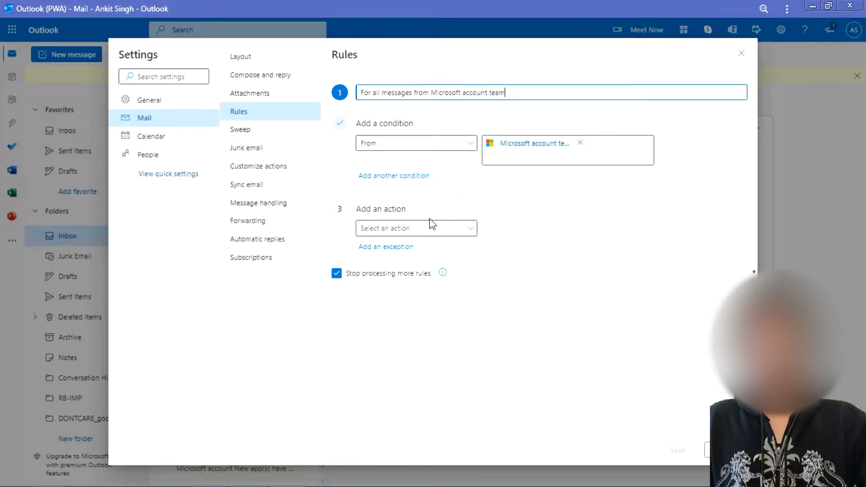
- Set the Microsoft account team rule to move messages to a new folder named DONTCARE_acounts_microsoft, with Run rule now enabled
click(457, 228)
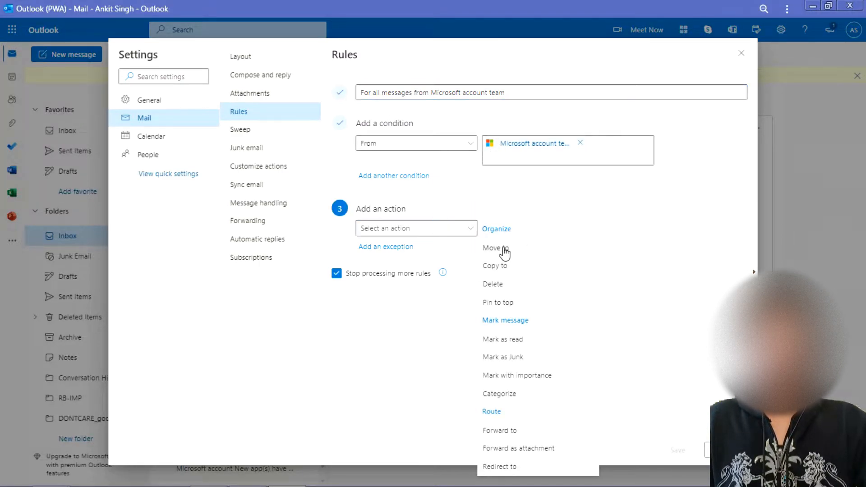
click(503, 251)
click(530, 230)
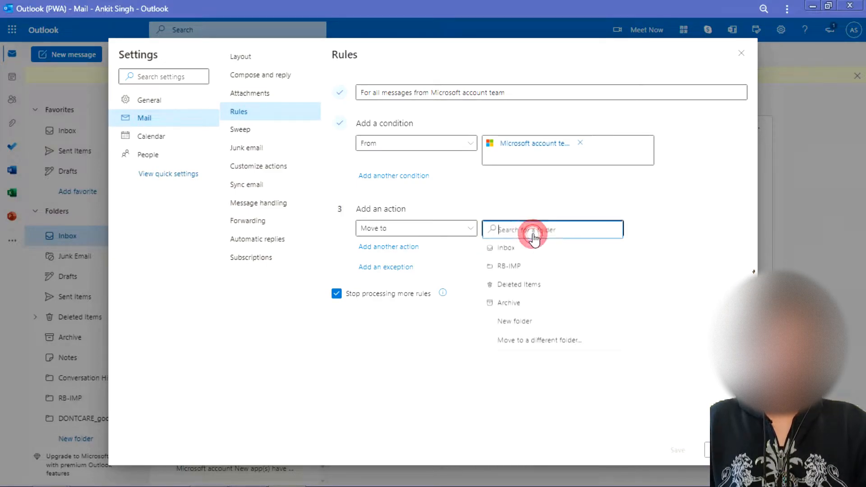
click(551, 323)
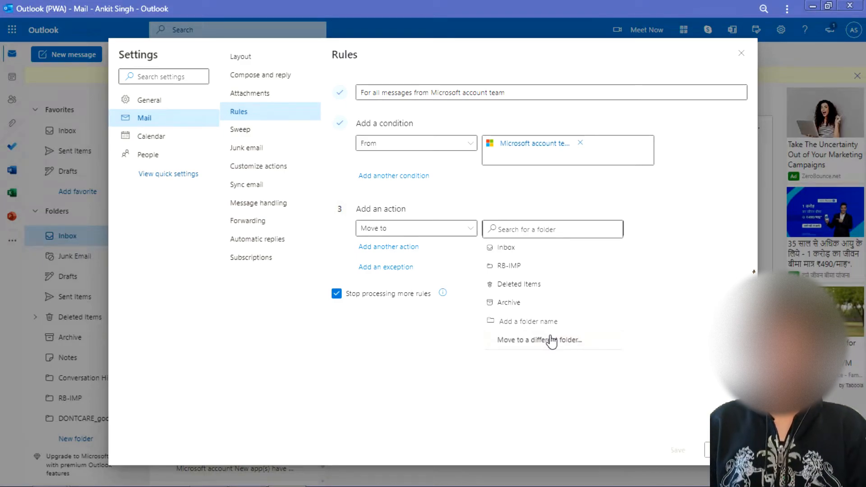
text(DONTCARE_)
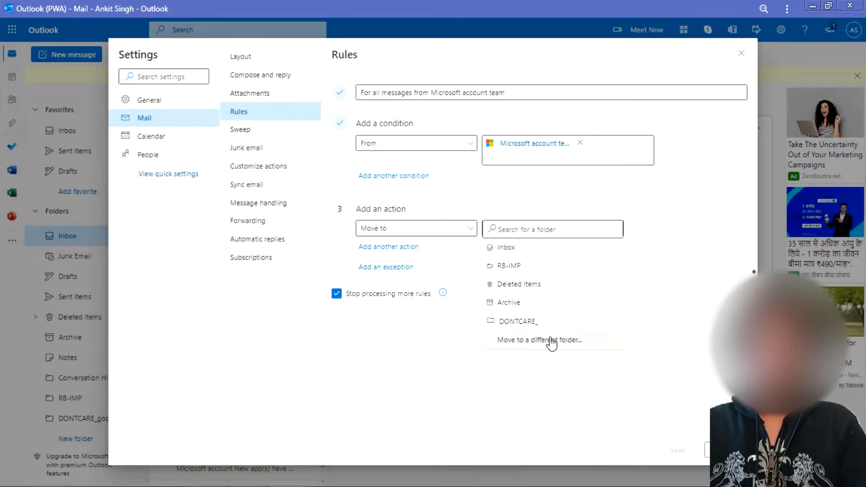
text(accunts_m)
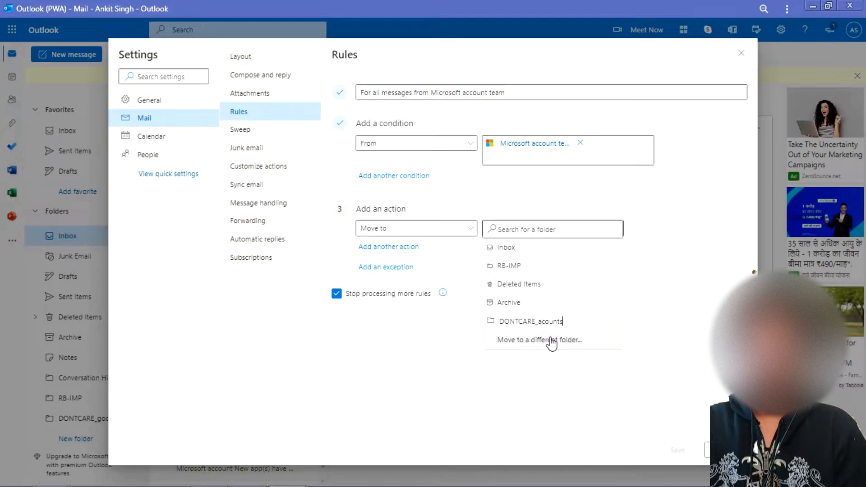
text(icrosoft)
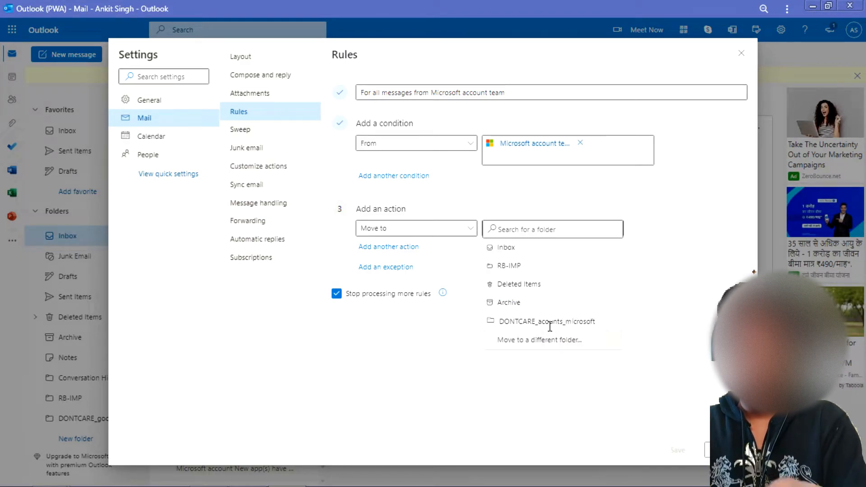
key(Return)
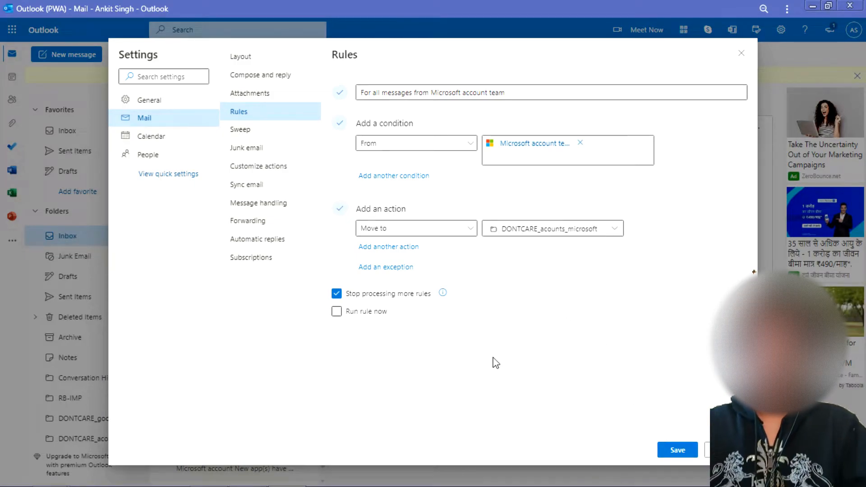
click(337, 312)
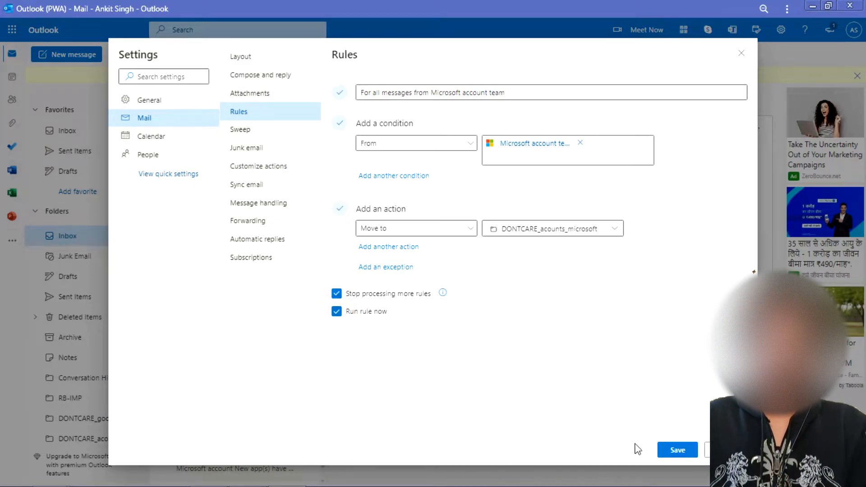
- Save the Microsoft account team rule and check the DONTCARE_acounts_microsoft folder, returning to the inbox
click(677, 451)
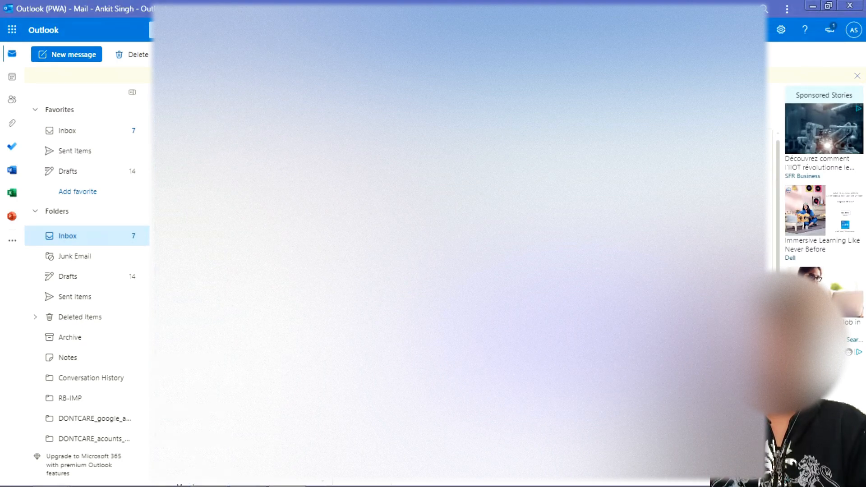
click(103, 440)
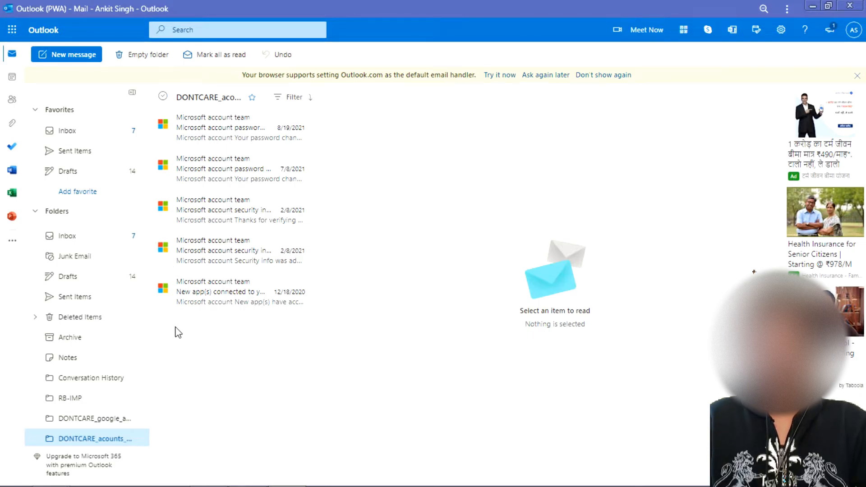
click(67, 236)
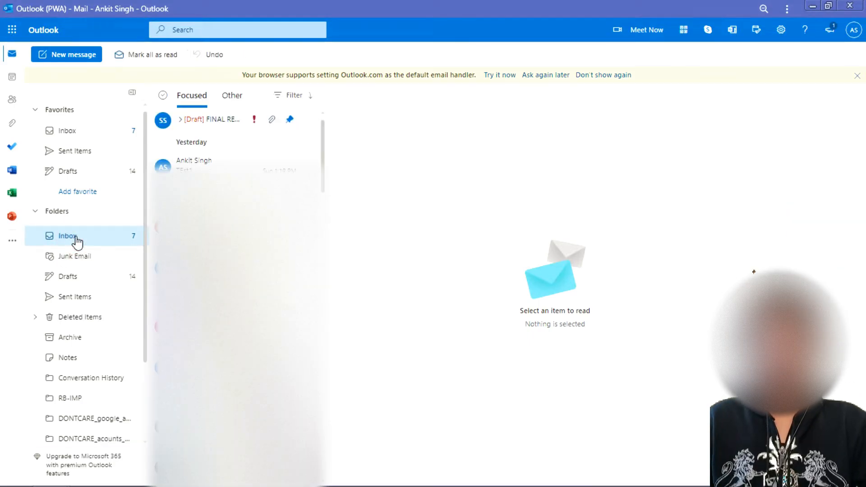
- Start a rule from the sender of the TEst1 email and open the full rule options
click(203, 164)
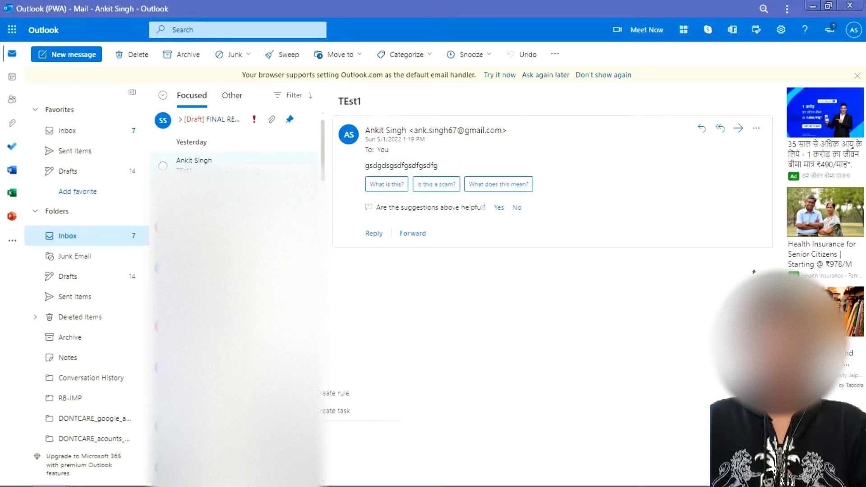
click(358, 394)
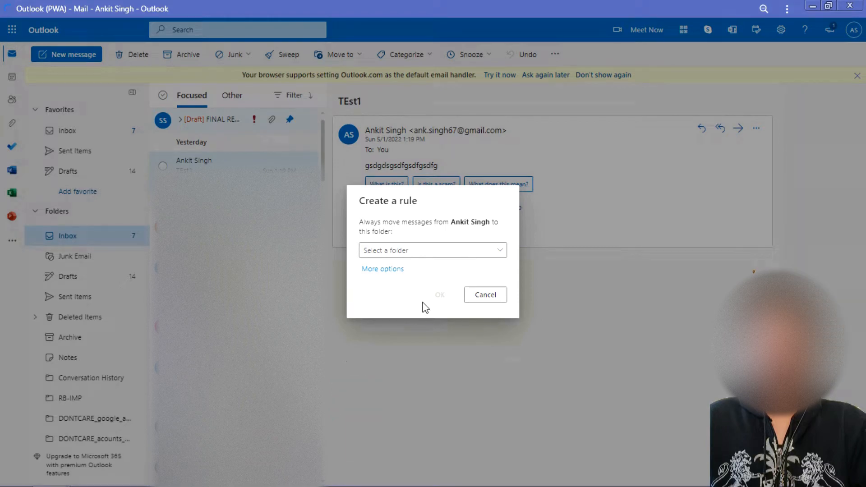
click(410, 251)
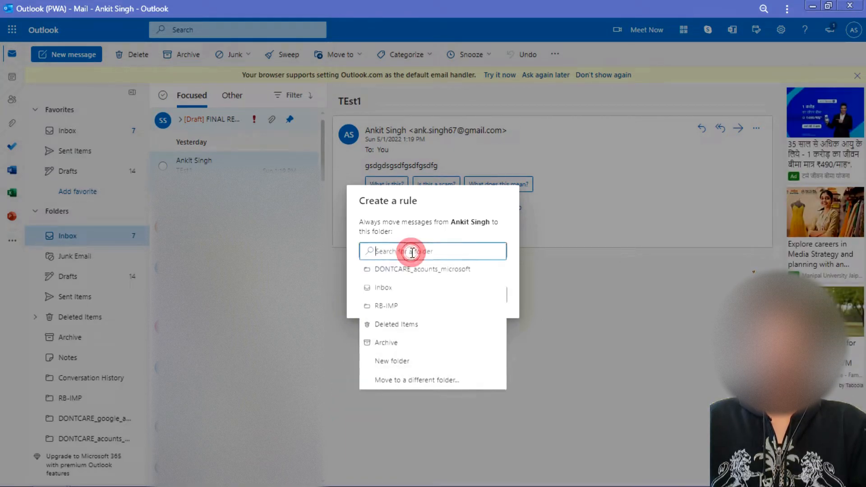
click(359, 244)
click(378, 275)
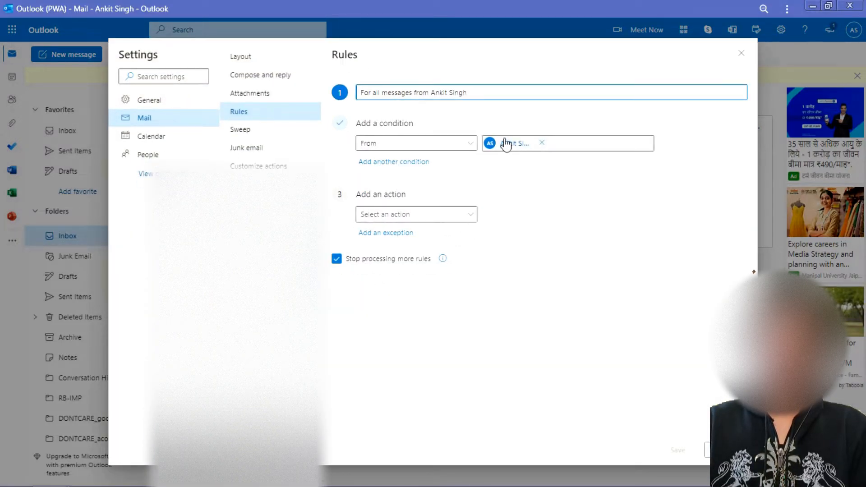
- Give the rule a Move to action that targets a new folder named friend
click(470, 214)
click(386, 249)
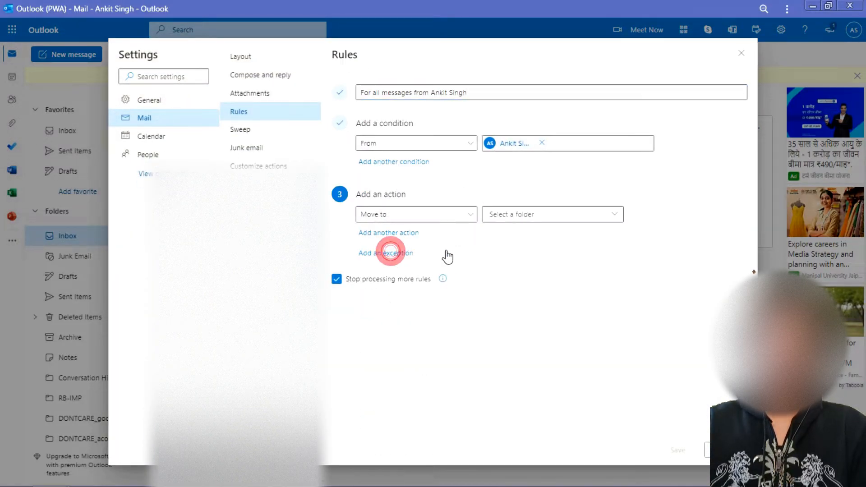
click(572, 220)
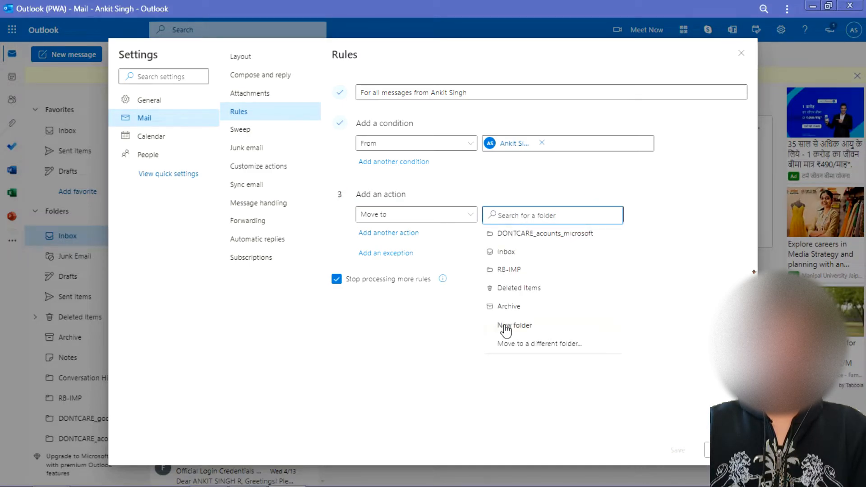
text(frie)
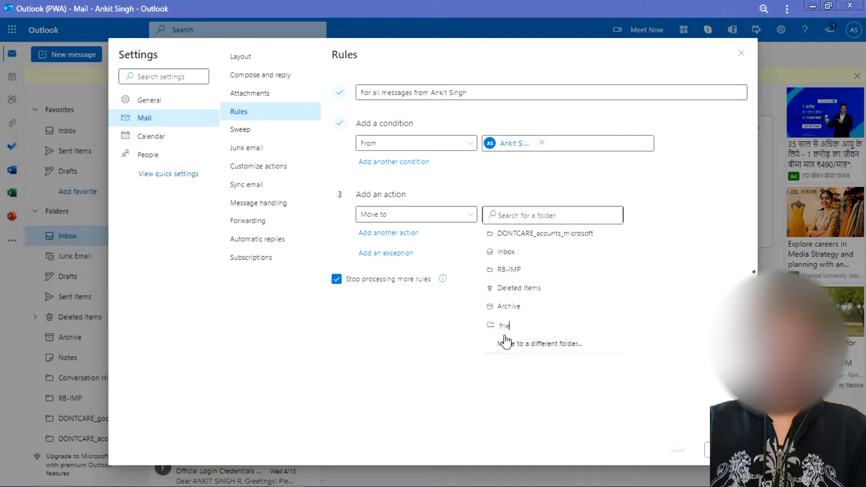
text(nd)
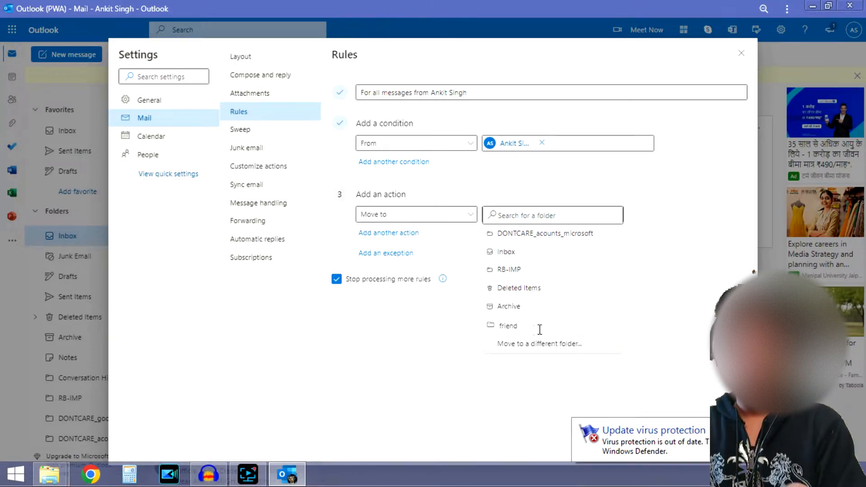
key(Return)
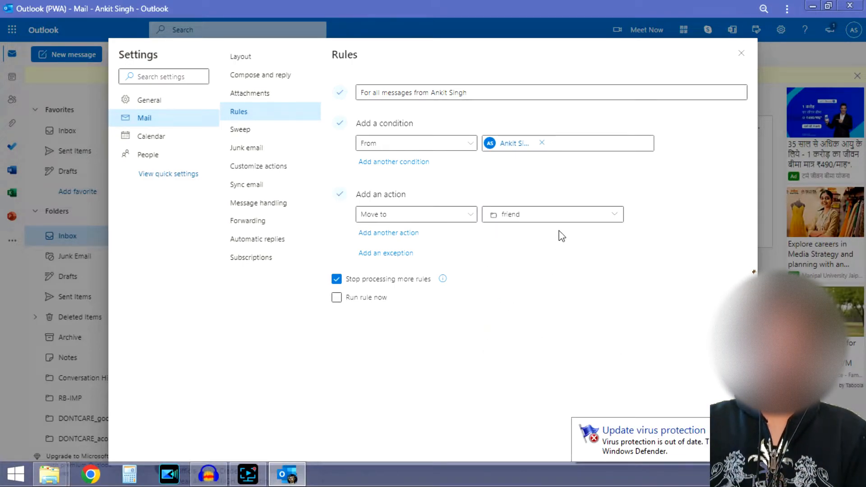
- Enable Run rule now for the friend folder rule, save it and close the settings
click(336, 298)
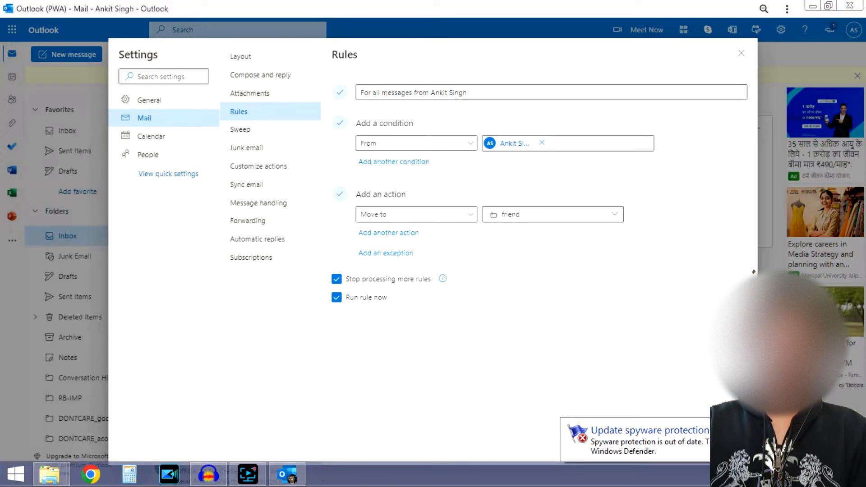
click(678, 449)
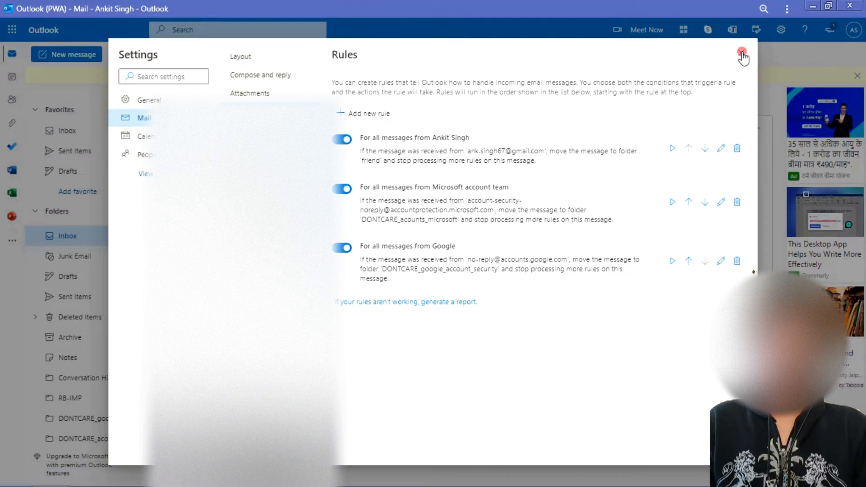
click(741, 52)
- Check the friend folder and open its topmost message
scroll(82, 385, down, 3)
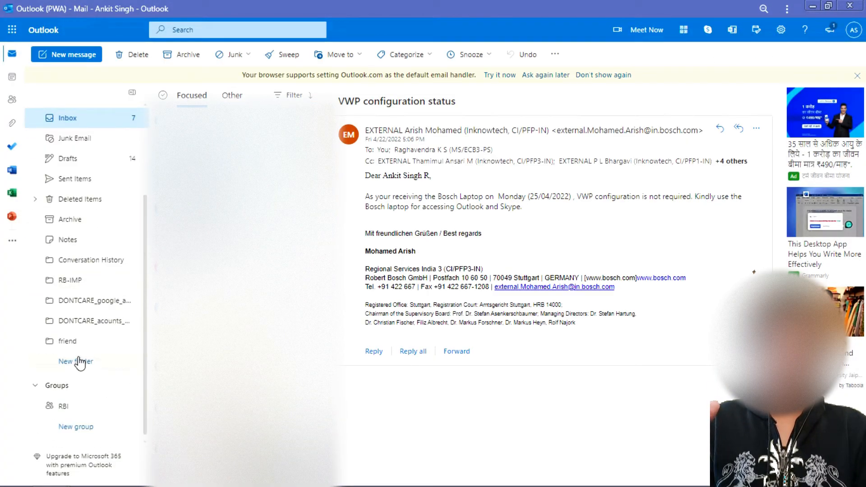
click(68, 344)
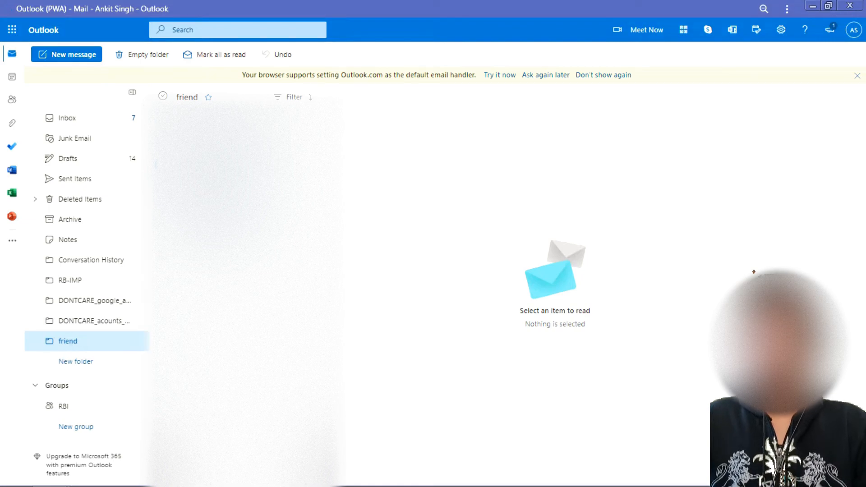
click(221, 135)
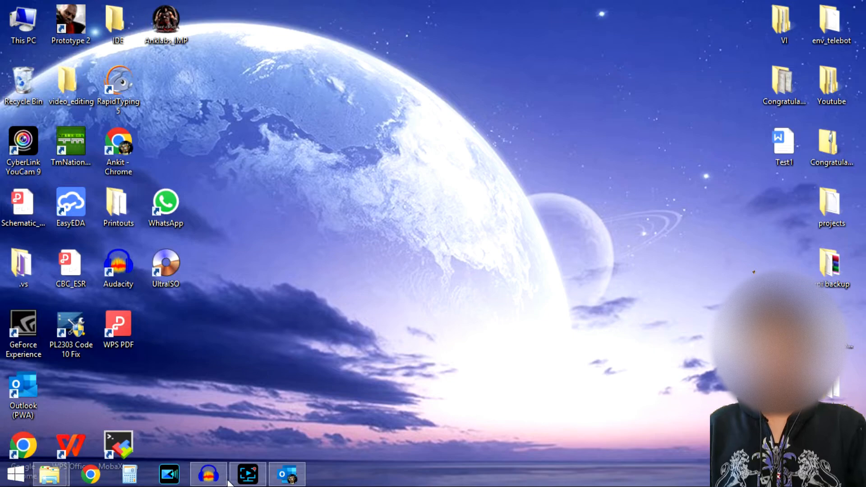
- Switch to Google Chrome and open it with the Person 1 profile
double_click(23, 446)
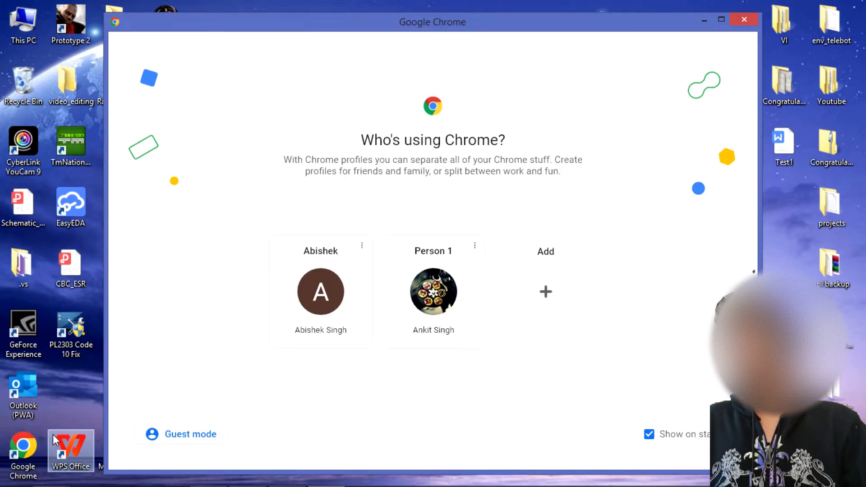
click(412, 329)
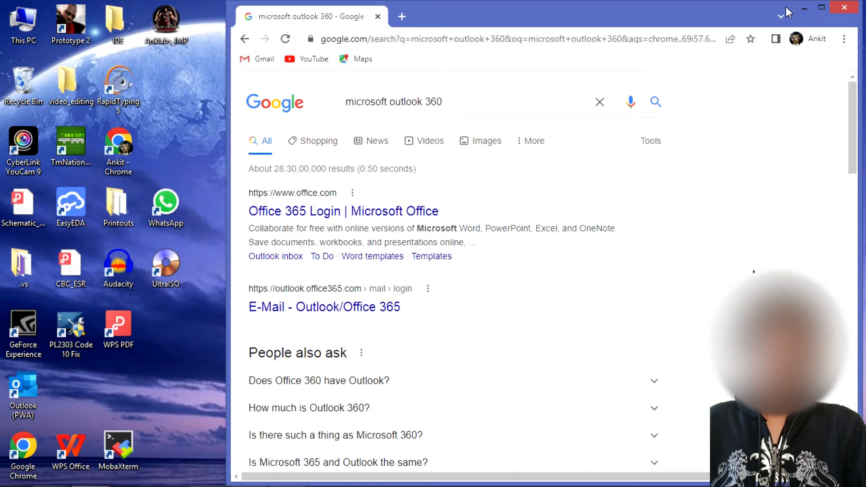
mouse_move(176, 485)
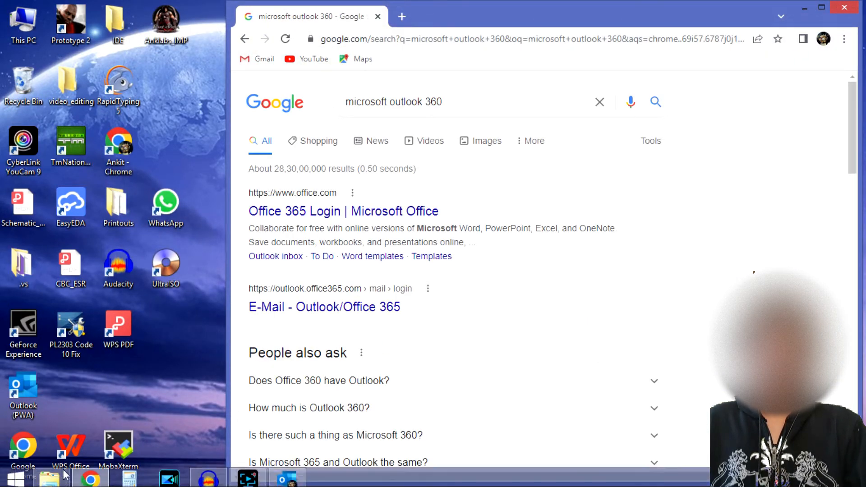
click(90, 476)
click(89, 477)
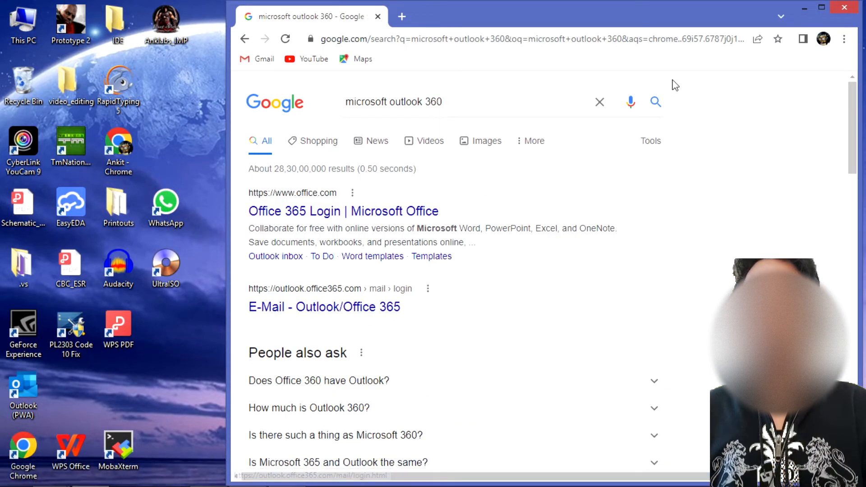
- Restore the recently closed 18-tab window from the browsing history
click(843, 39)
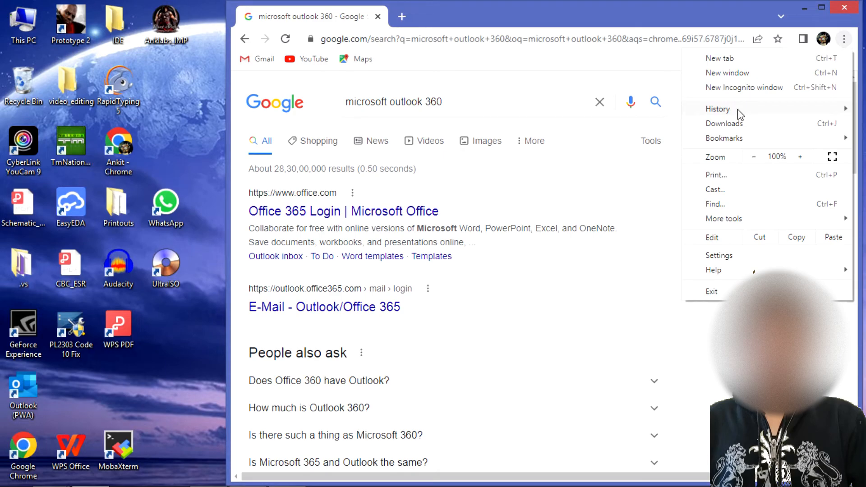
mouse_move(737, 109)
mouse_move(240, 194)
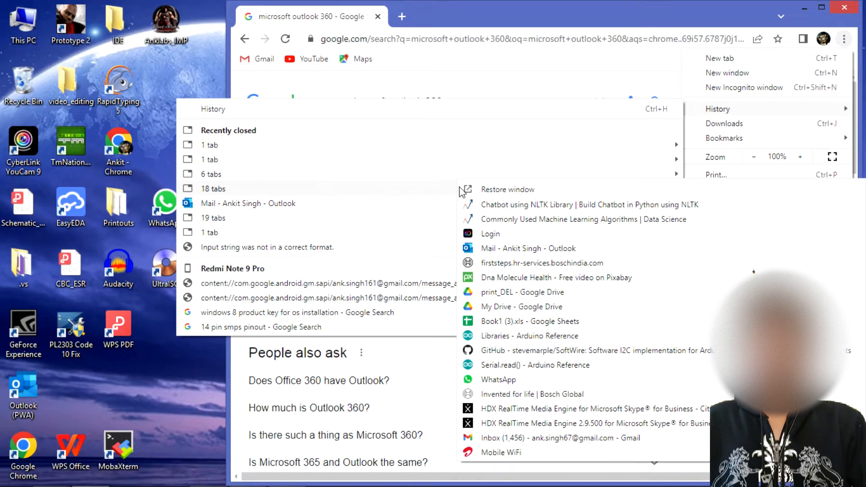
click(491, 187)
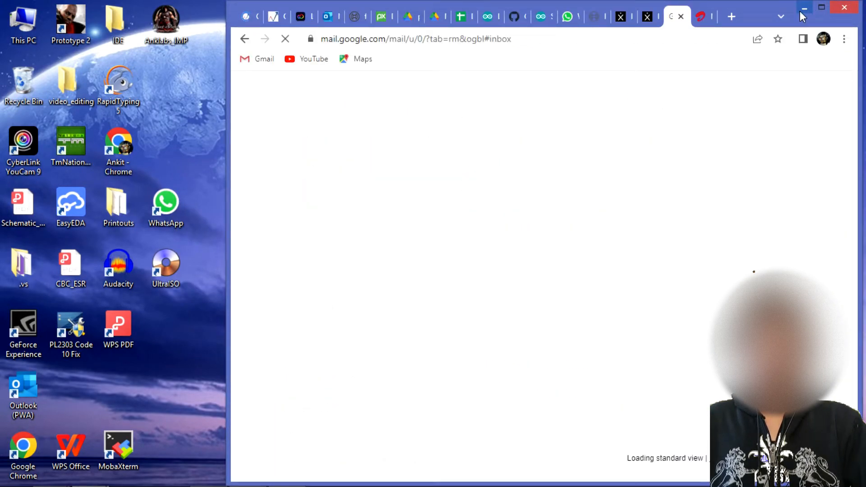
- Bring the Chrome window showing the Gmail inbox to the front and maximize it
click(804, 9)
click(850, 14)
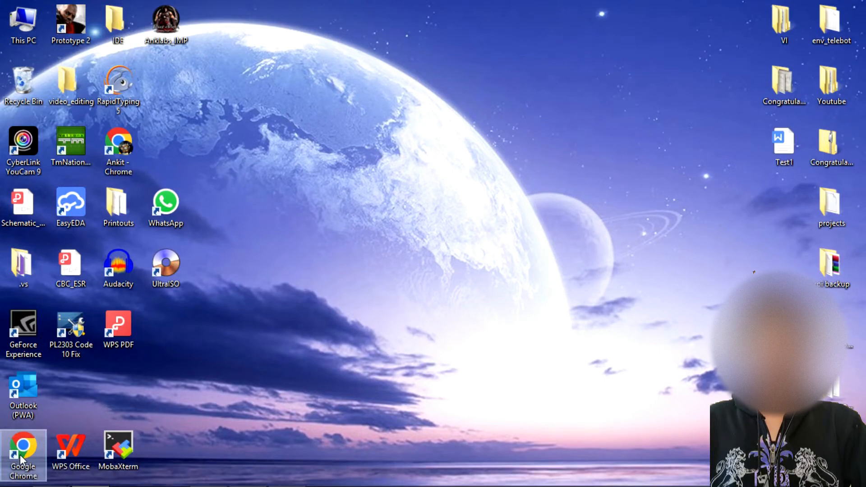
key(alt+Tab)
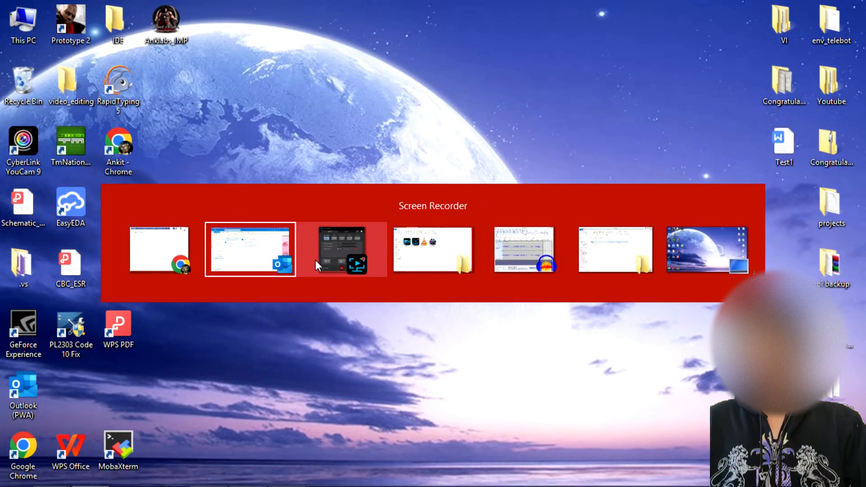
click(155, 243)
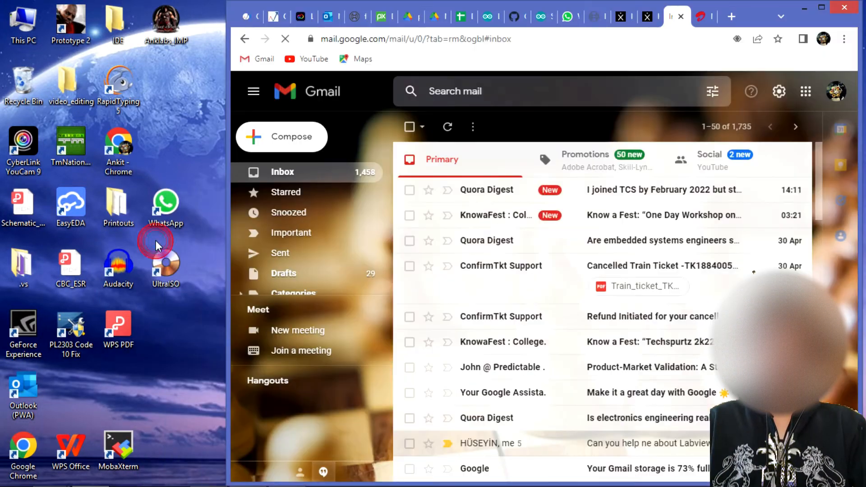
click(822, 8)
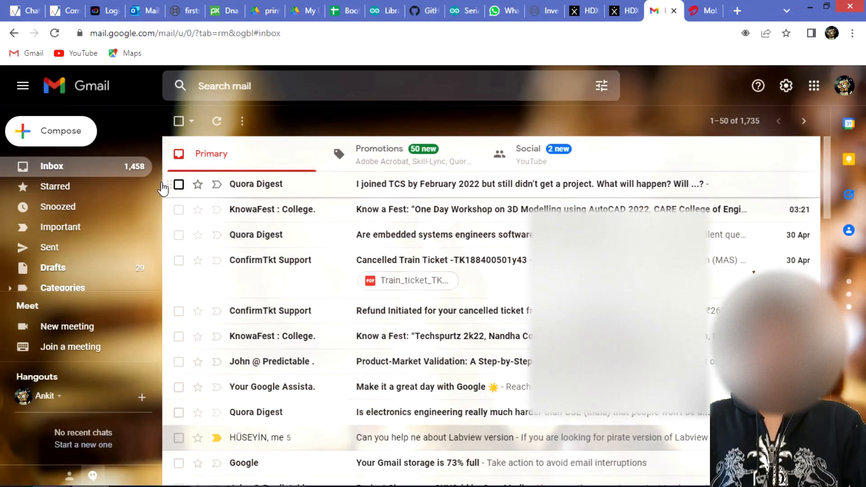
- Compose a new Gmail message, entering the recipient's e-mail address and the subject test3
click(62, 133)
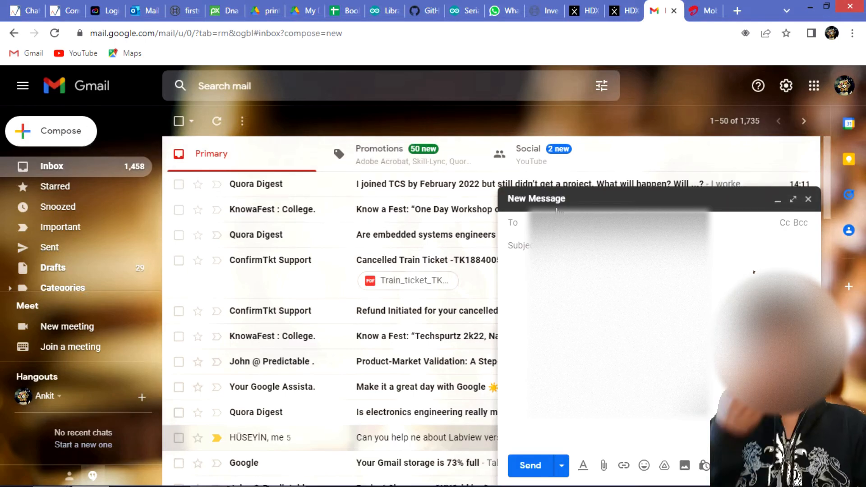
text(an)
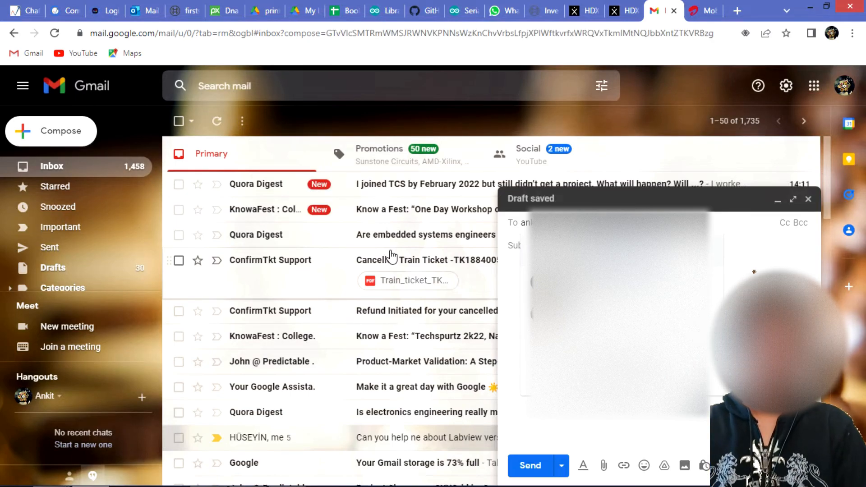
key(Tab)
text(test)
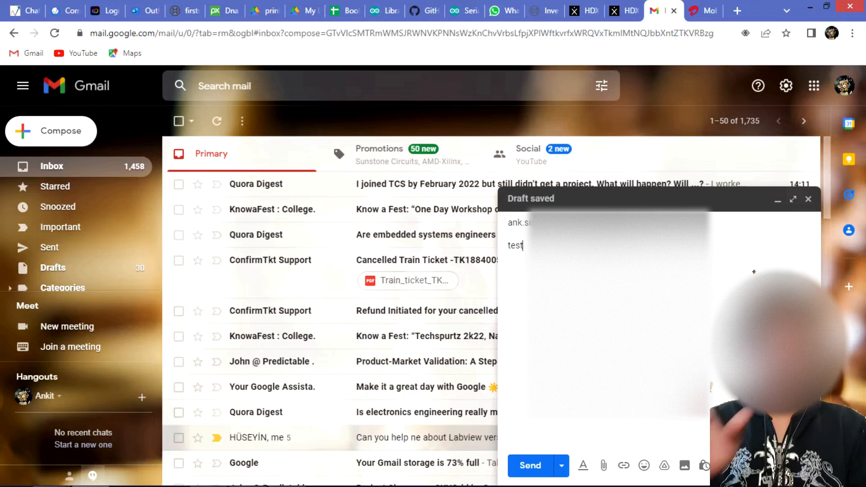
text(3)
- Send the test3 email with the body asjdfjksadfbbsdcjhbsdc and open the Sent mail list
click(582, 286)
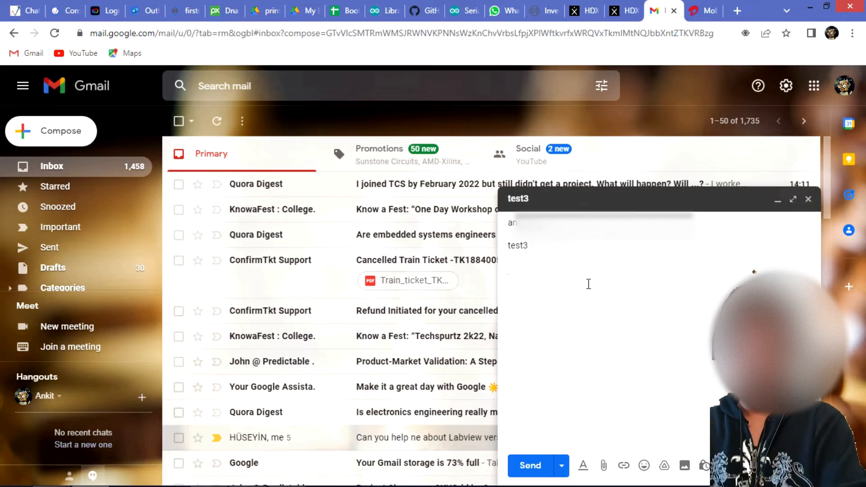
text(asjdfjksadfbbsdcjhbsdc)
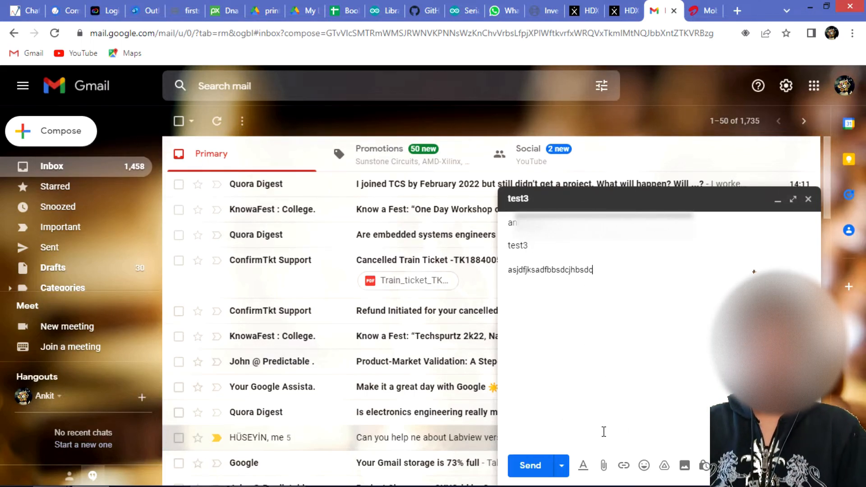
click(544, 463)
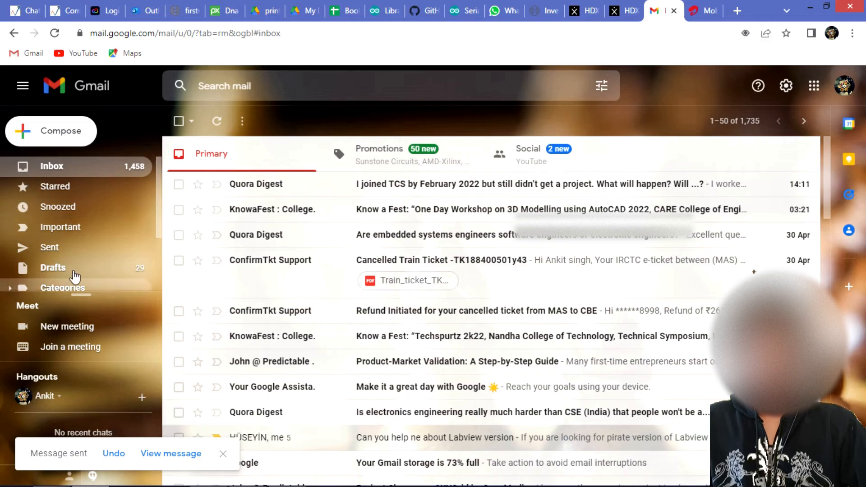
click(78, 250)
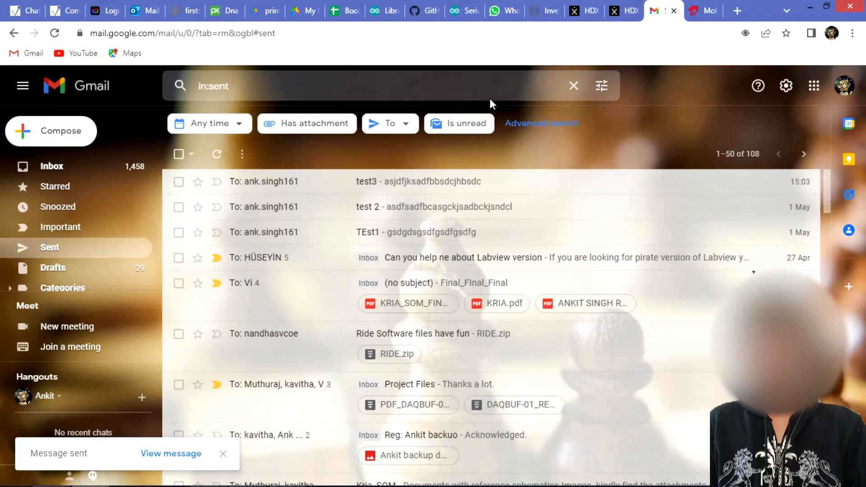
- Switch to the Outlook window and check the friend folder and the folder list for the test3 email
key(alt+Tab)
click(264, 242)
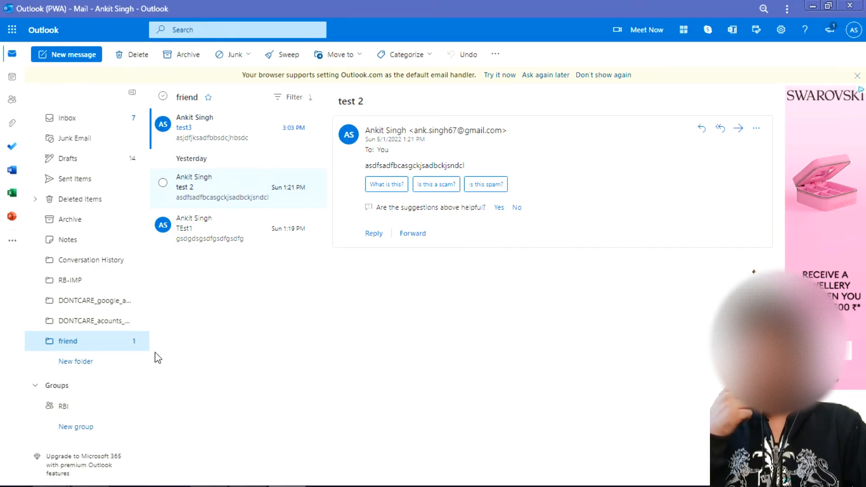
scroll(115, 285, up, 1)
scroll(116, 284, up, 3)
scroll(116, 285, down, 5)
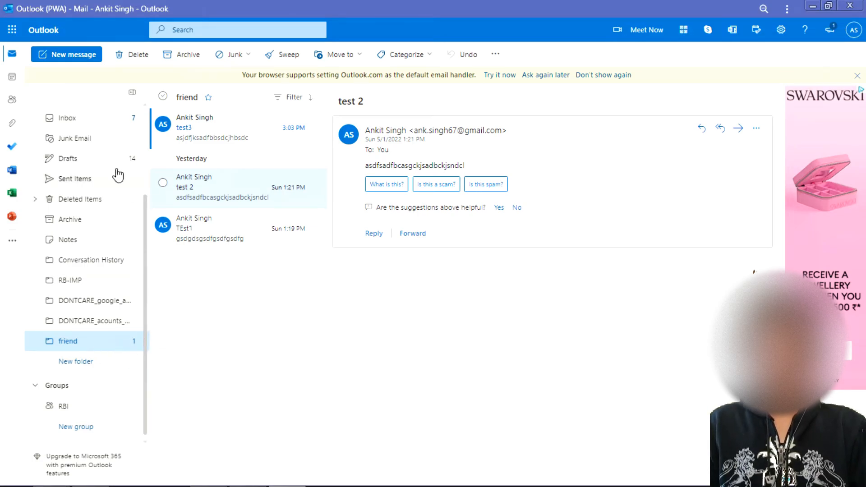
- Open the test3 email in the friend folder and send the suggested reply "What does this mean?"
click(224, 131)
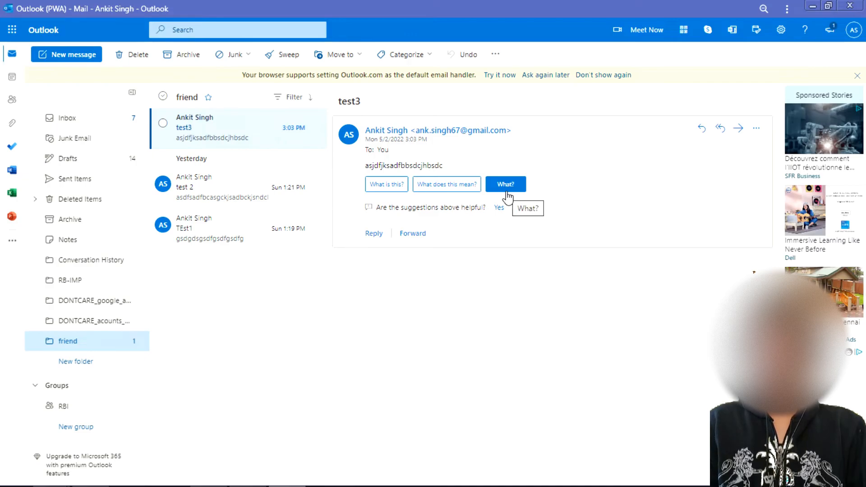
click(469, 185)
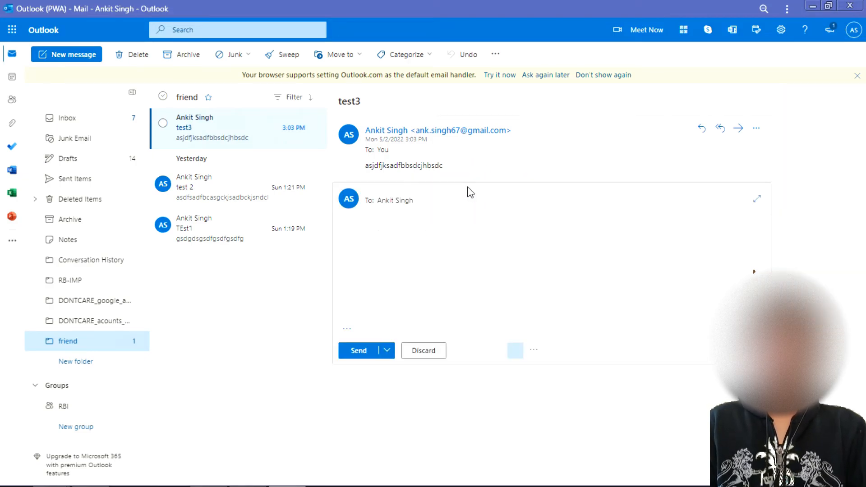
click(359, 352)
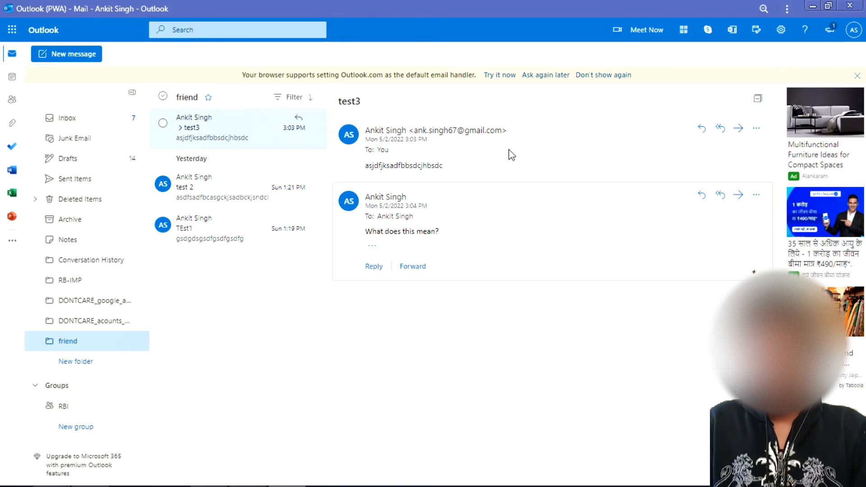
mouse_move(199, 237)
right_click(208, 231)
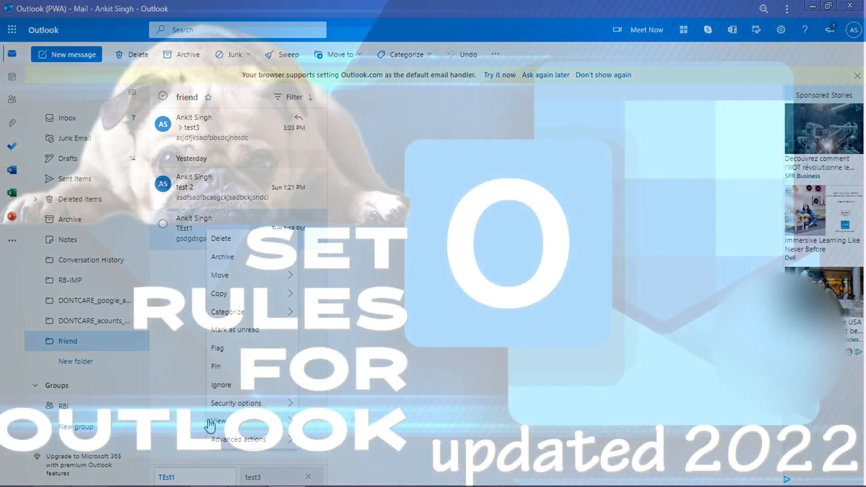
mouse_move(210, 423)
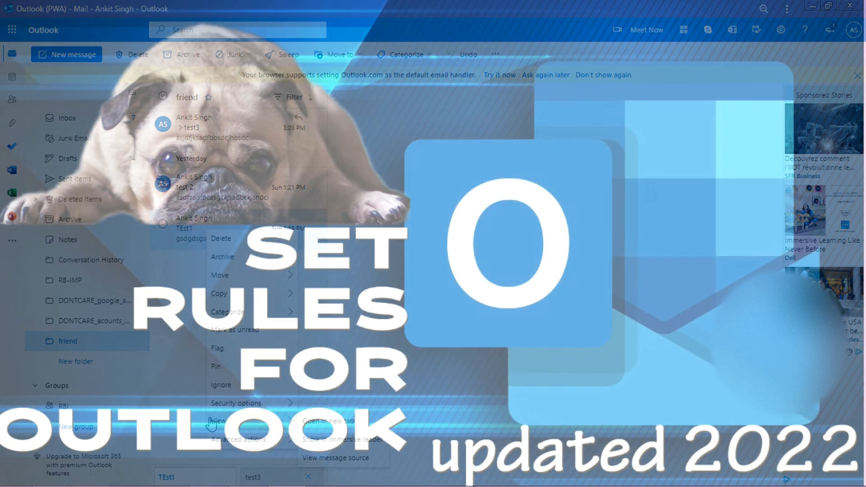